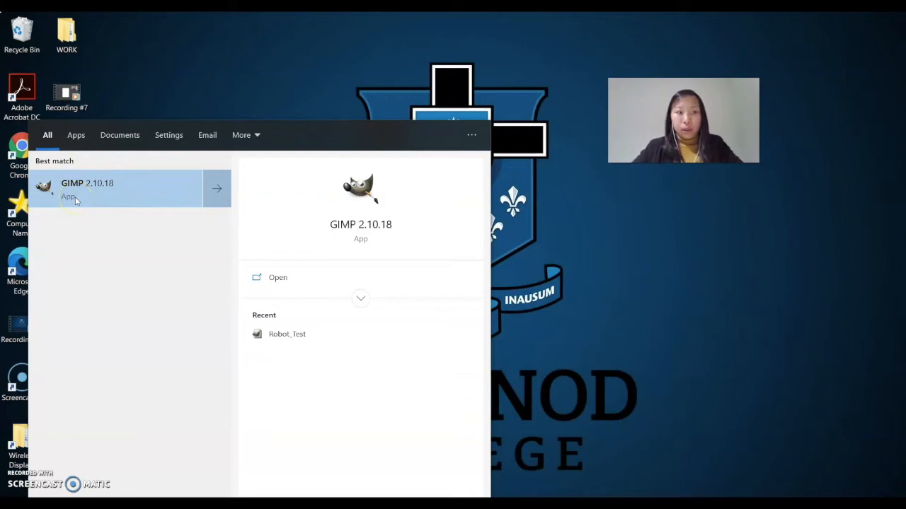
Step: Launch GIMP 2.10.18 and bring up the Paths tool and Eraser tool options in turn
{"action": "left_click", "coordinate": [76, 202]}
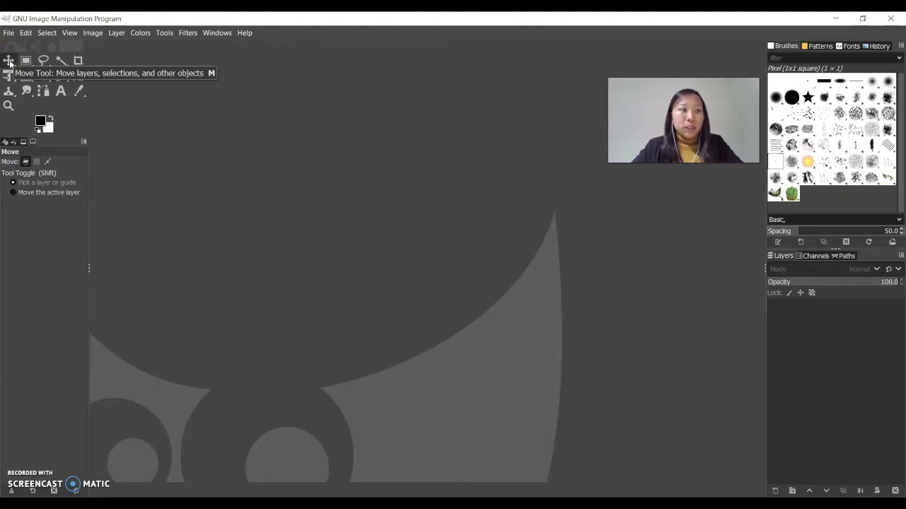
{"action": "left_click", "coordinate": [42, 92]}
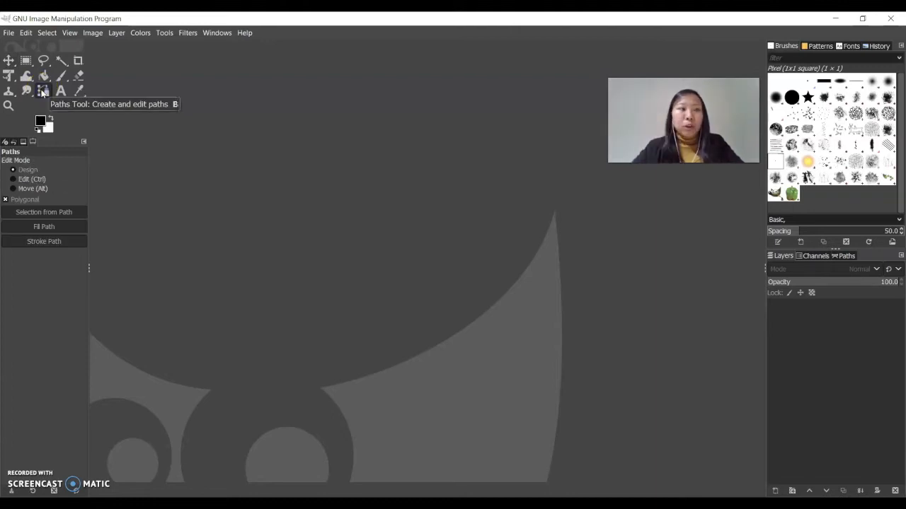
{"action": "left_click", "coordinate": [77, 78]}
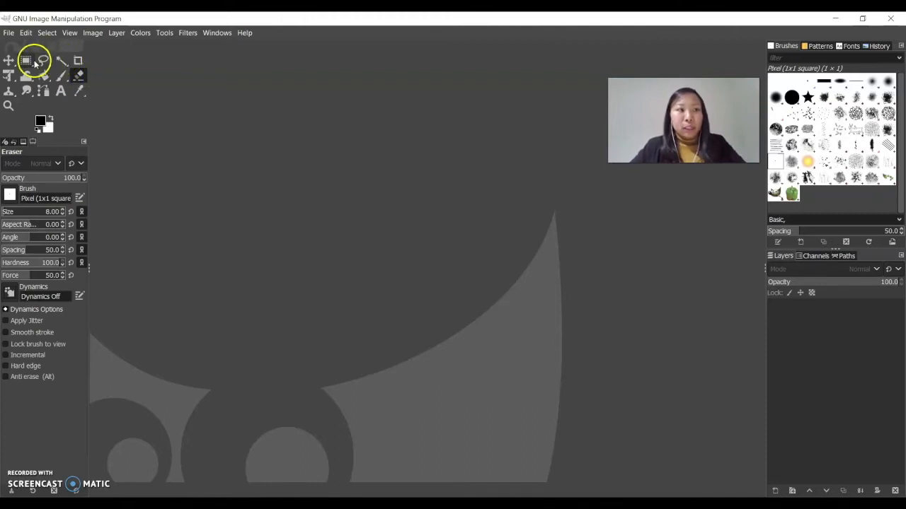
Step: Create a new image from the A3 (300 ppi) template in portrait orientation
{"action": "left_click", "coordinate": [9, 33]}
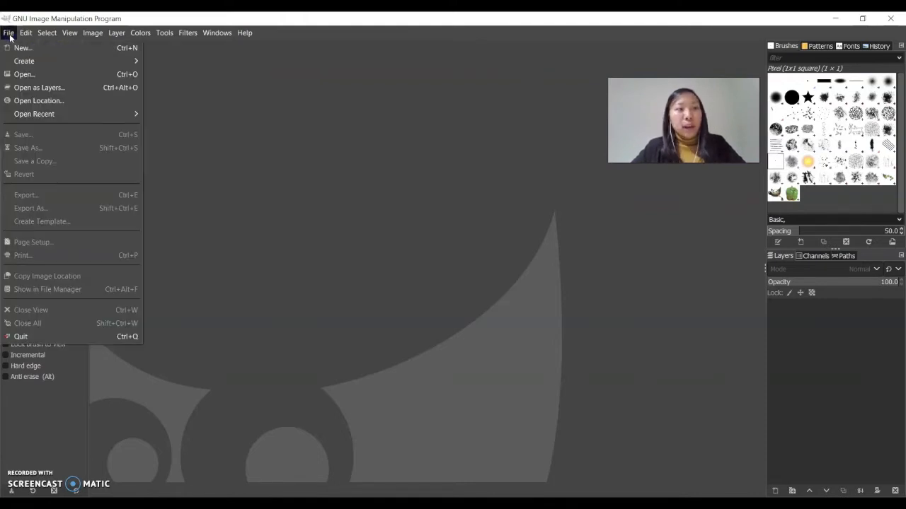
{"action": "left_click", "coordinate": [18, 47]}
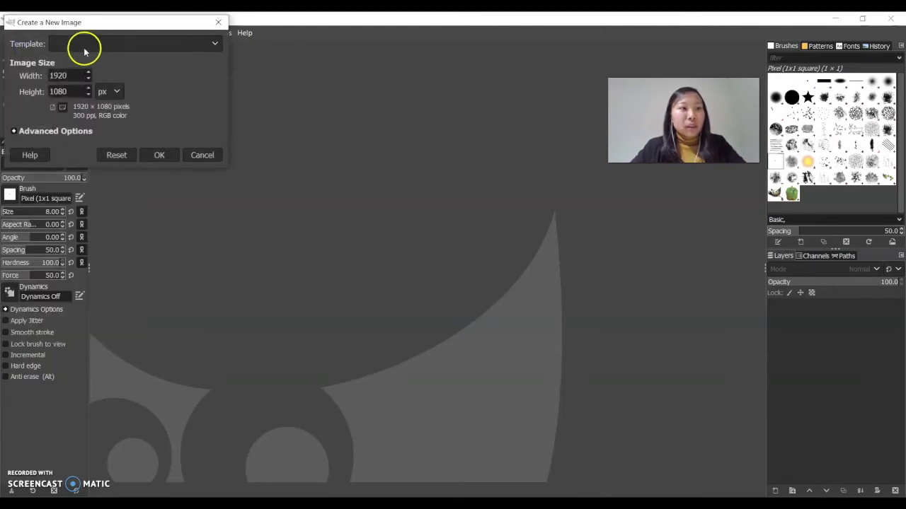
{"action": "left_click", "coordinate": [84, 45]}
{"action": "left_click", "coordinate": [83, 99]}
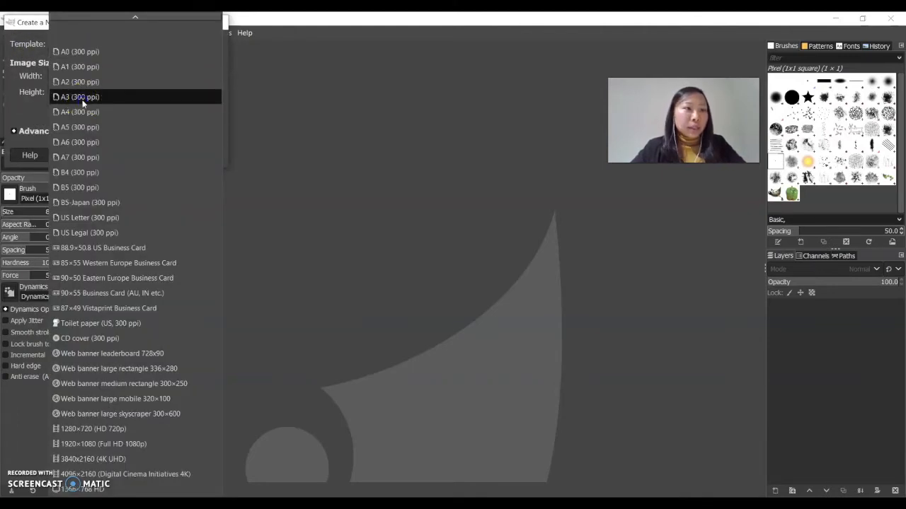
{"action": "left_click", "coordinate": [162, 157]}
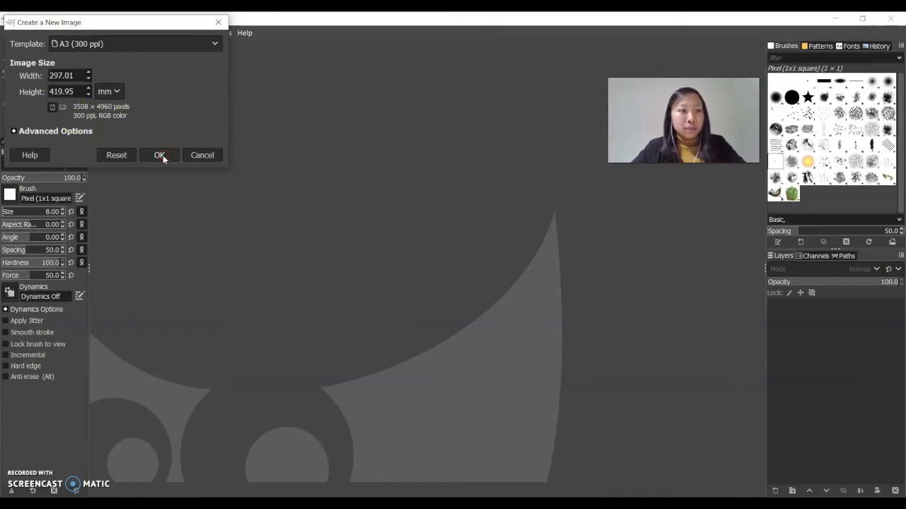
{"action": "left_click", "coordinate": [167, 151]}
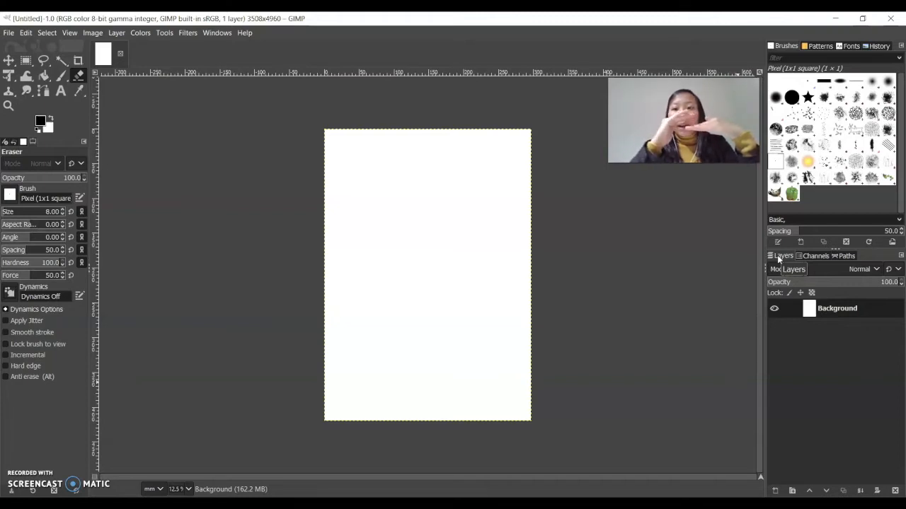
Step: Import A3_Grid.jpg as a layer above the background, then hide the grid layer and show it again
{"action": "left_click", "coordinate": [9, 34]}
{"action": "left_click", "coordinate": [34, 87]}
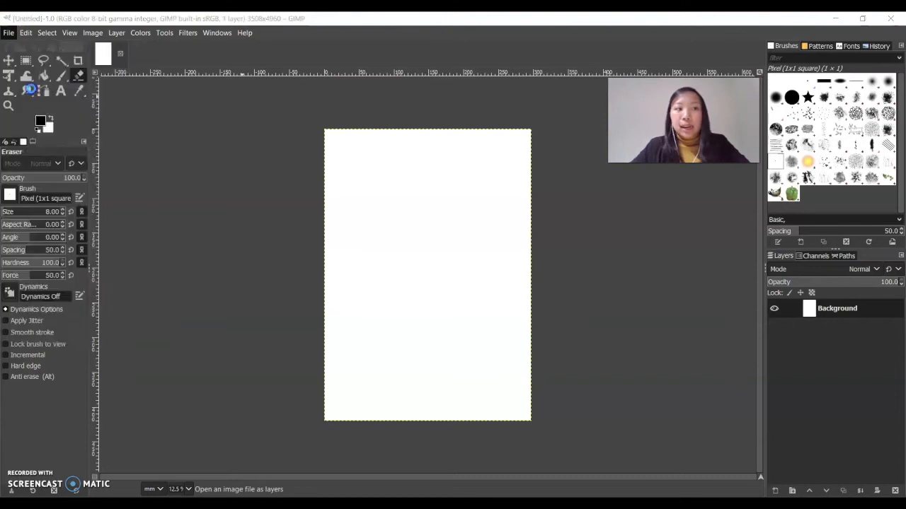
{"action": "left_click", "coordinate": [130, 133]}
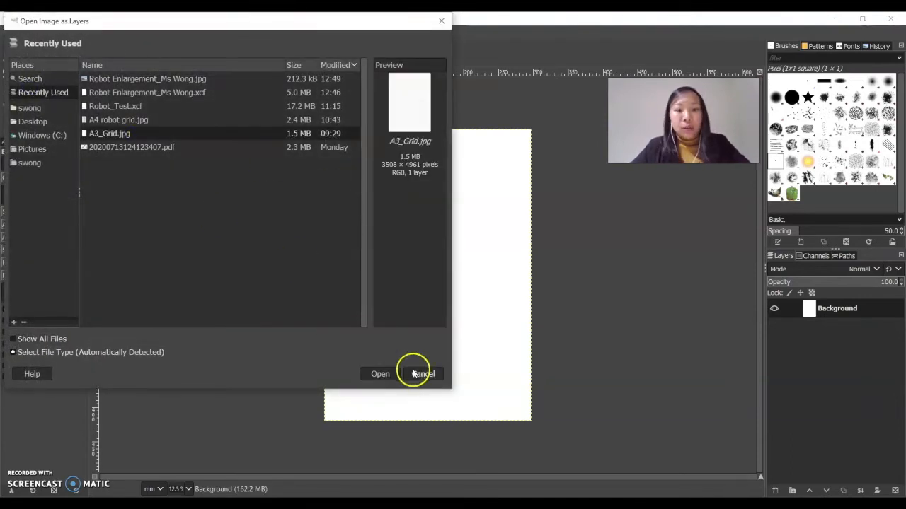
{"action": "left_click", "coordinate": [380, 375]}
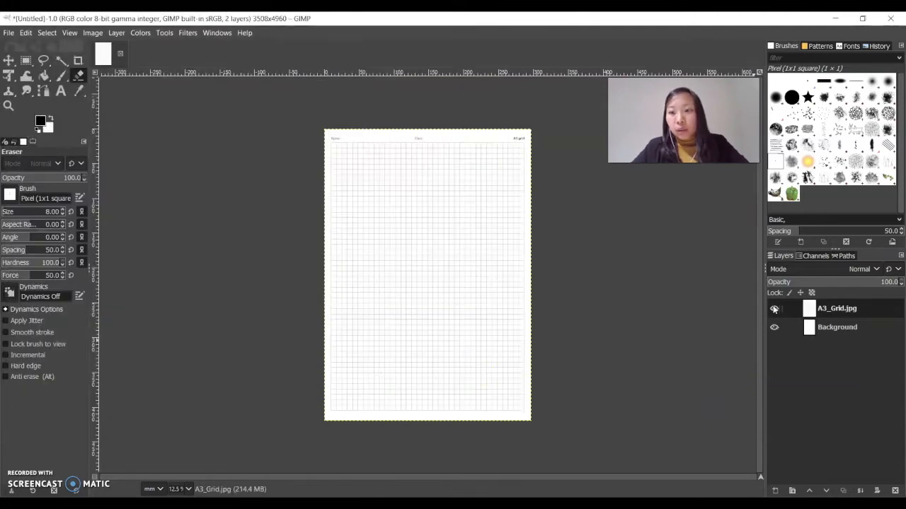
{"action": "left_click", "coordinate": [774, 308]}
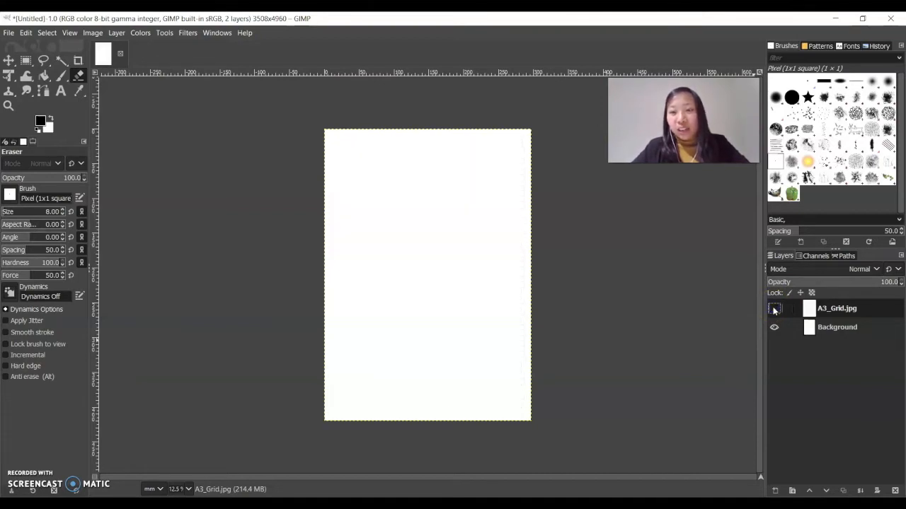
{"action": "left_click", "coordinate": [774, 309]}
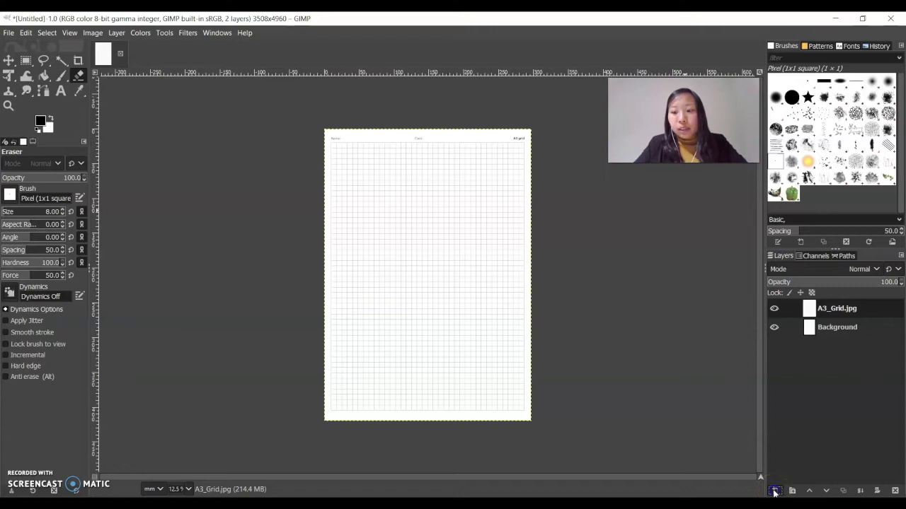
Step: Add a new transparent layer named Middle Line above the grid layer
{"action": "left_click", "coordinate": [775, 491]}
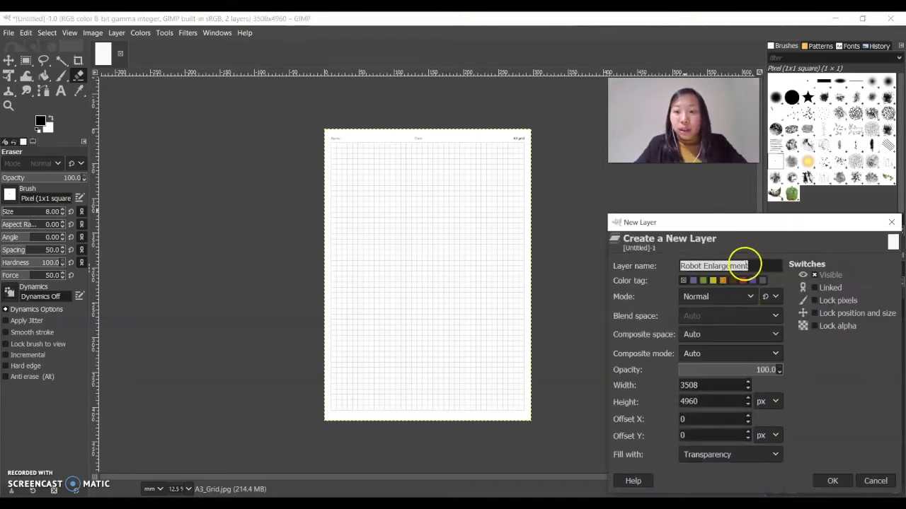
{"action": "type", "text": "Middle Line"}
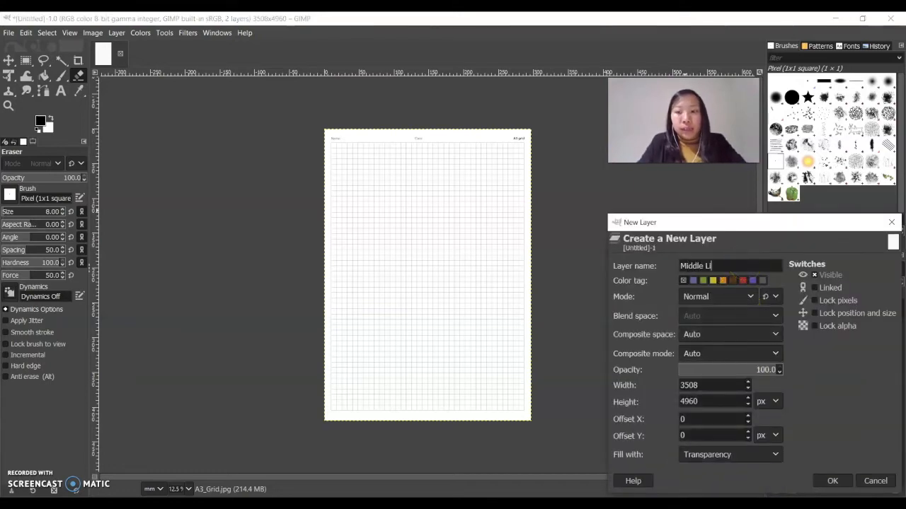
{"action": "left_click", "coordinate": [832, 480]}
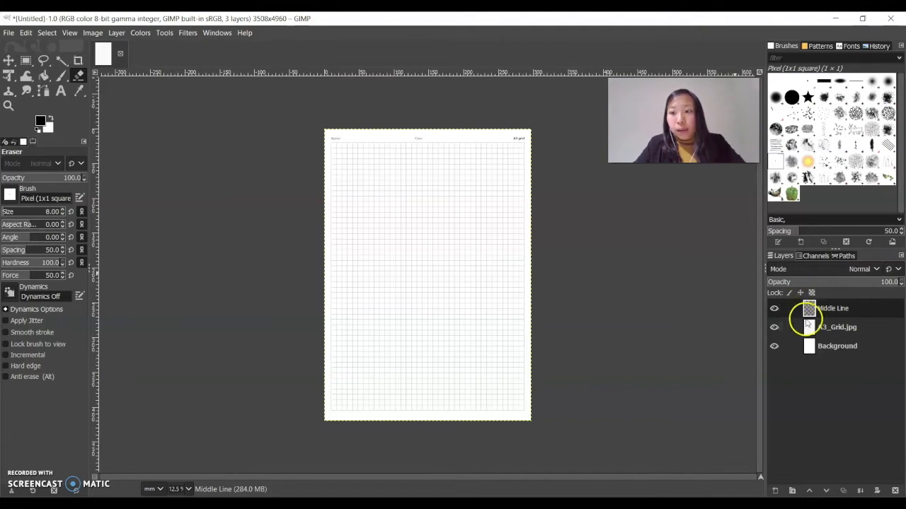
Step: Draw a straight vertical path down the grid's centre at about 148 mm, from just above the grid to just below it
{"action": "left_click", "coordinate": [9, 105]}
{"action": "left_click", "coordinate": [178, 157]}
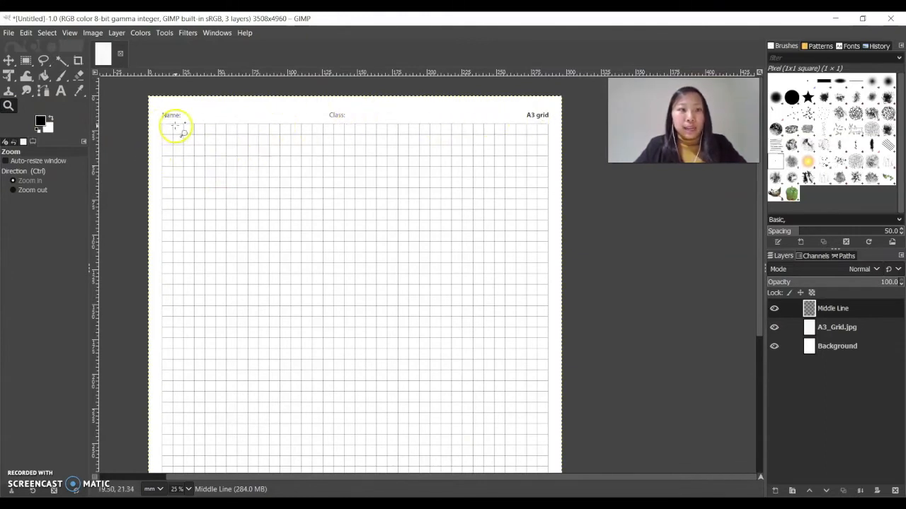
{"action": "left_click", "coordinate": [43, 91]}
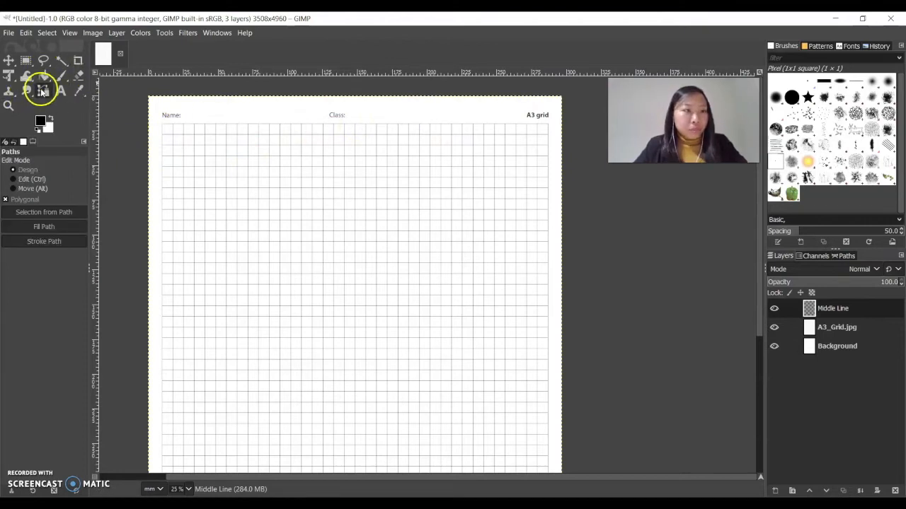
{"action": "left_click", "coordinate": [354, 120]}
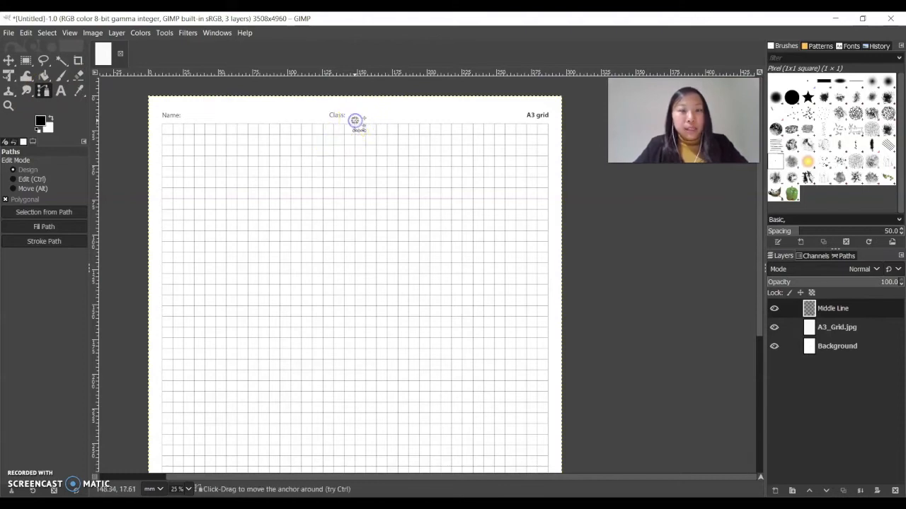
{"action": "left_click", "coordinate": [355, 309]}
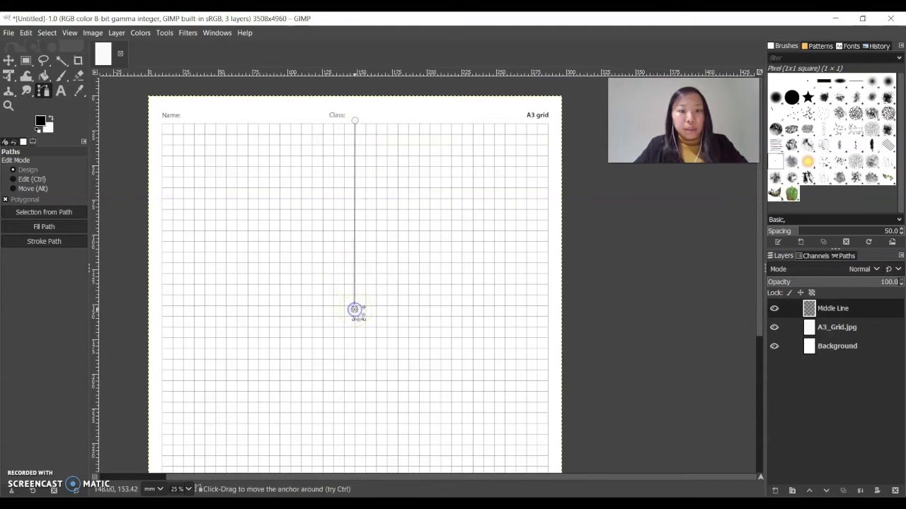
{"action": "left_click_drag", "start_coordinate": [354, 309], "coordinate": [355, 461]}
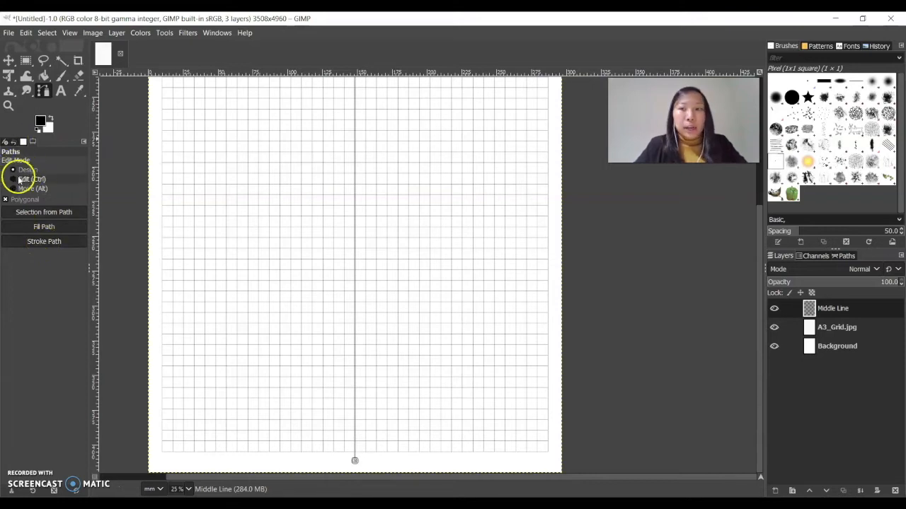
Step: Stroke the centre path on the Middle Line layer with a solid colour line 3 px wide
{"action": "left_click", "coordinate": [44, 241]}
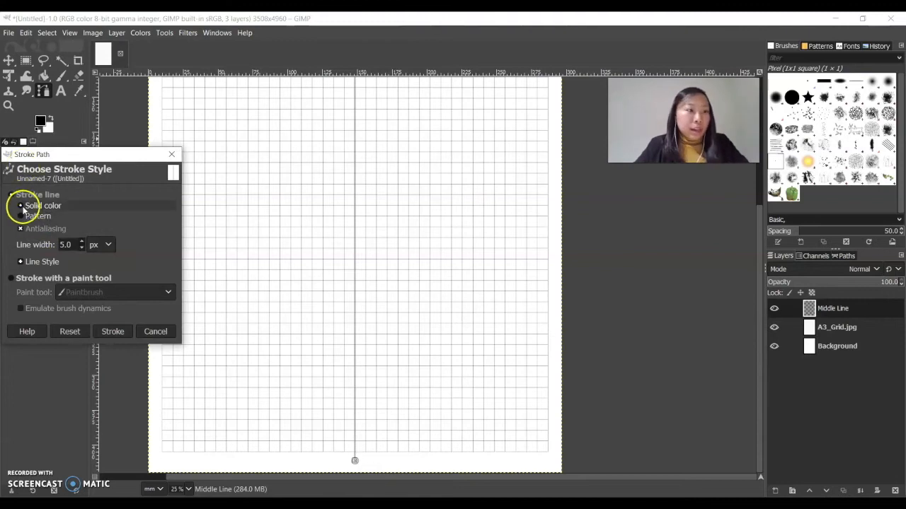
{"action": "left_click", "coordinate": [81, 248]}
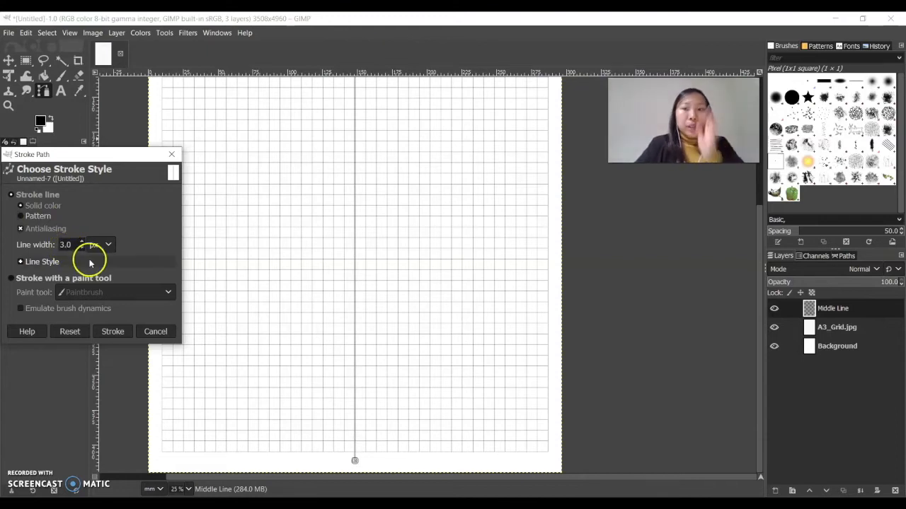
{"action": "left_click", "coordinate": [113, 332]}
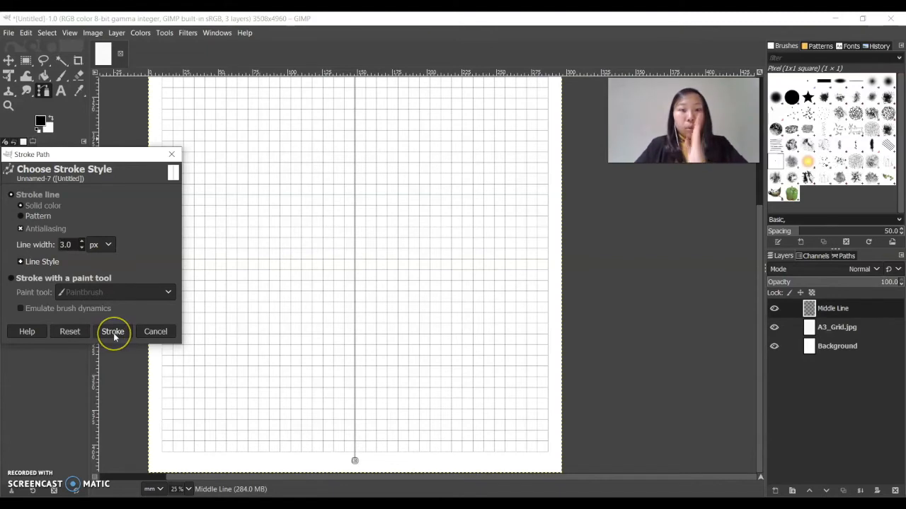
{"action": "left_click", "coordinate": [113, 332]}
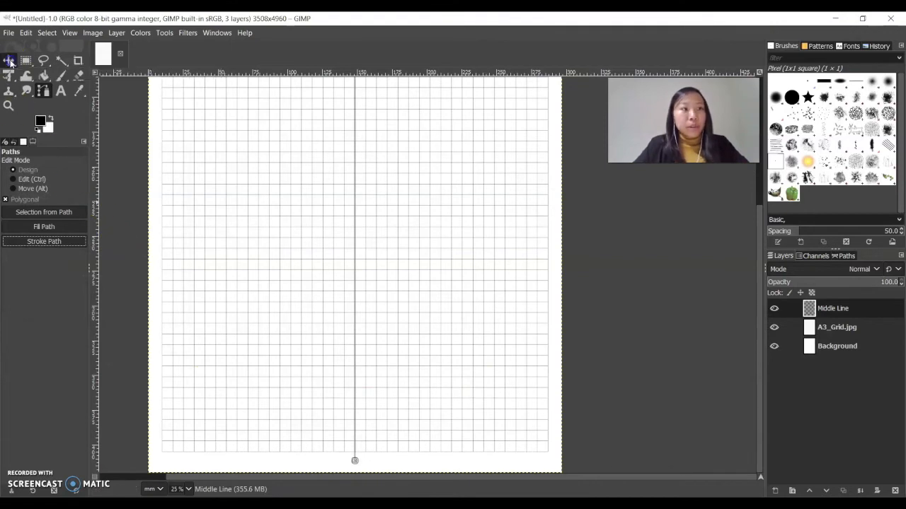
Step: Leave path editing and check the stroked middle line by hiding and showing the A3_Grid.jpg layer
{"action": "left_click", "coordinate": [10, 62]}
{"action": "left_click", "coordinate": [775, 327]}
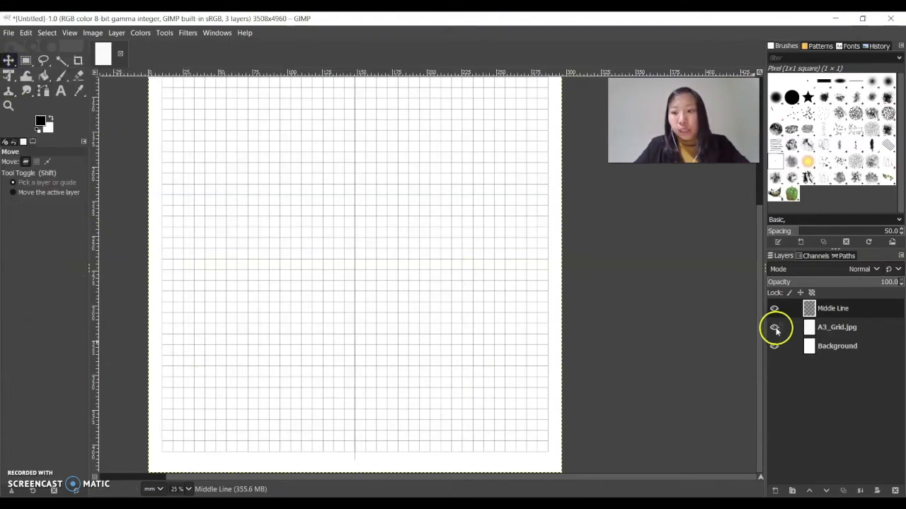
{"action": "left_click", "coordinate": [774, 327]}
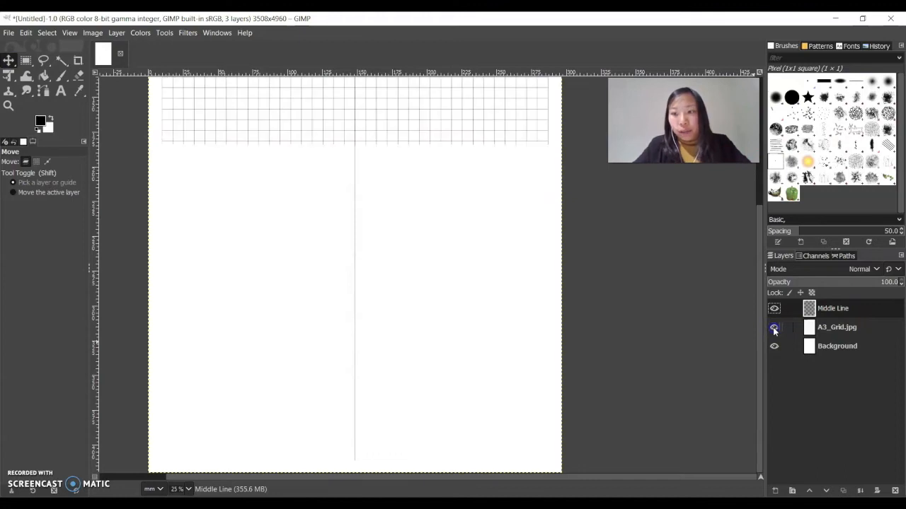
{"action": "left_click", "coordinate": [774, 327]}
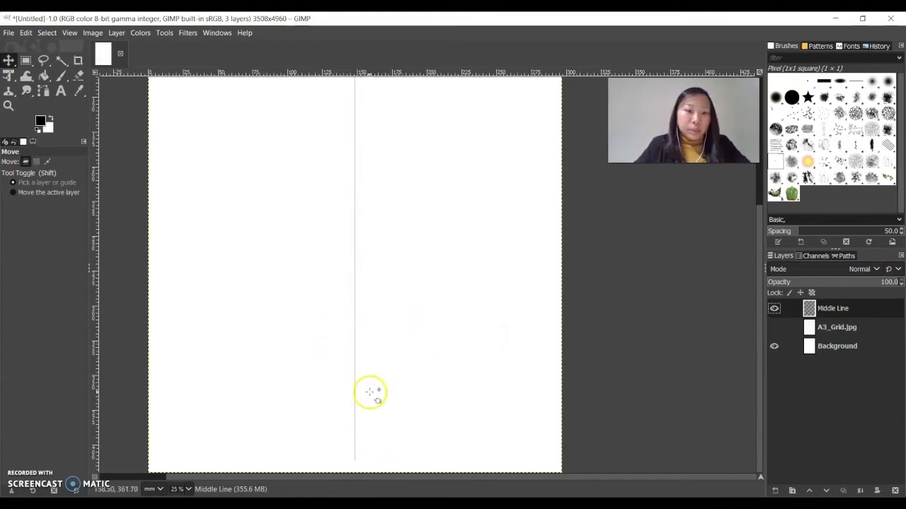
{"action": "left_click", "coordinate": [774, 328]}
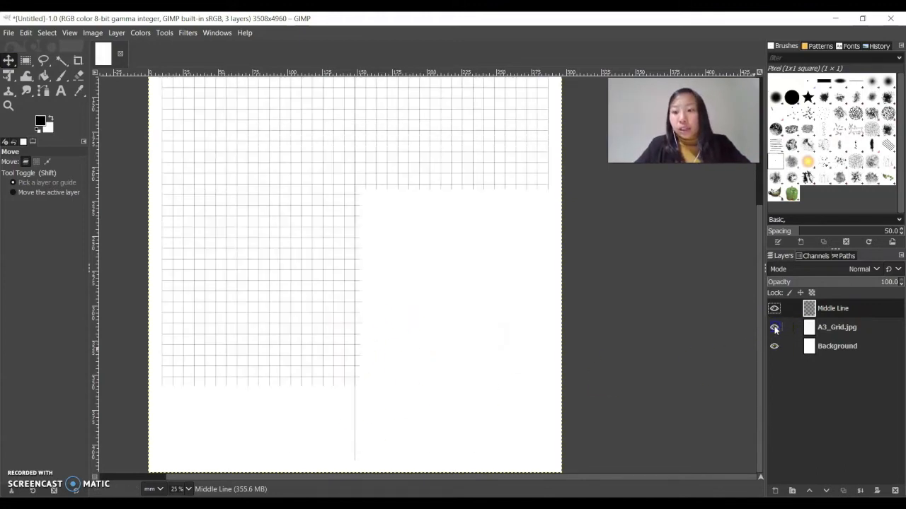
Step: Add a new transparent layer named Robot Enlargement above the Middle Line layer
{"action": "left_click", "coordinate": [776, 490]}
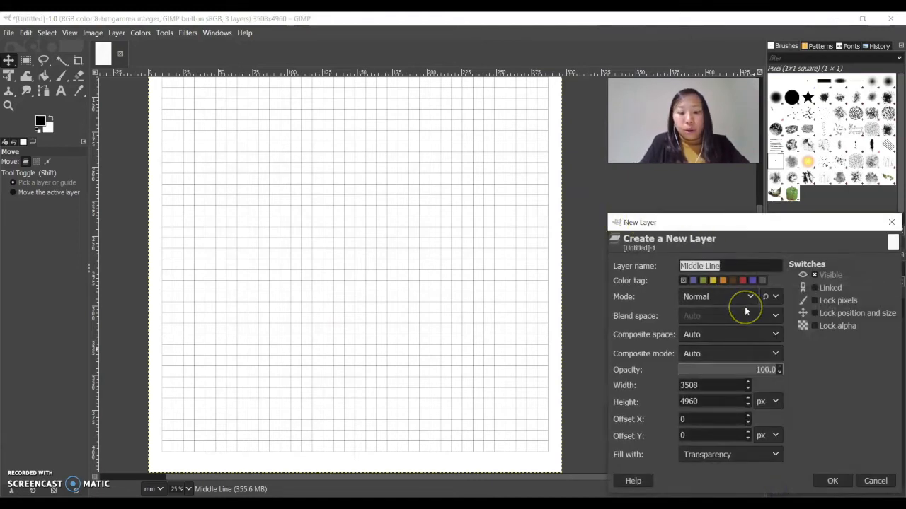
{"action": "type", "text": "Robot Enlargement"}
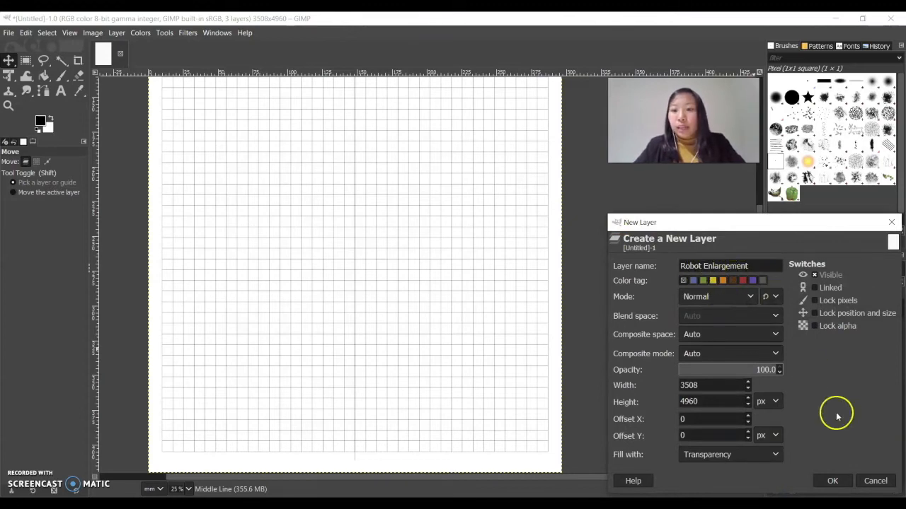
{"action": "left_click", "coordinate": [833, 481]}
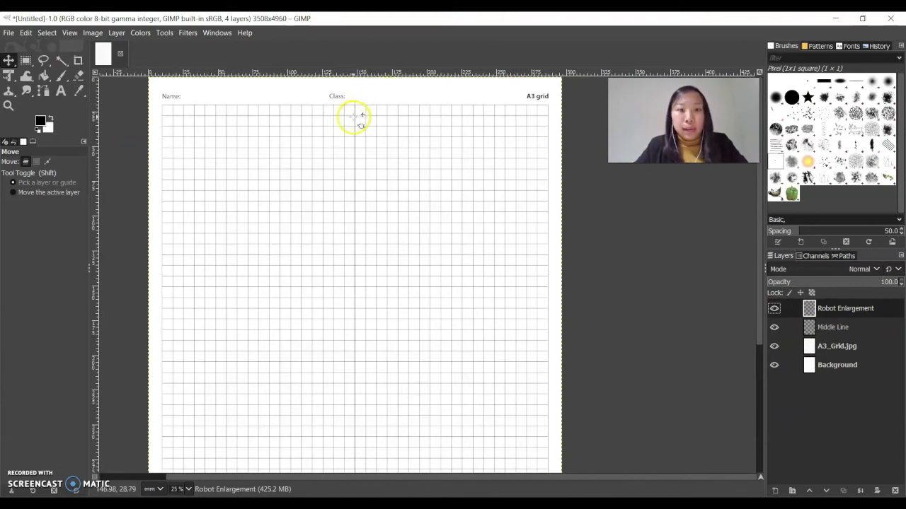
Step: Examine the robot's head in the A4 robot grid.jpg reference in Photos, and return to GIMP at the upper middle of the A3 grid
{"action": "left_click", "coordinate": [347, 503]}
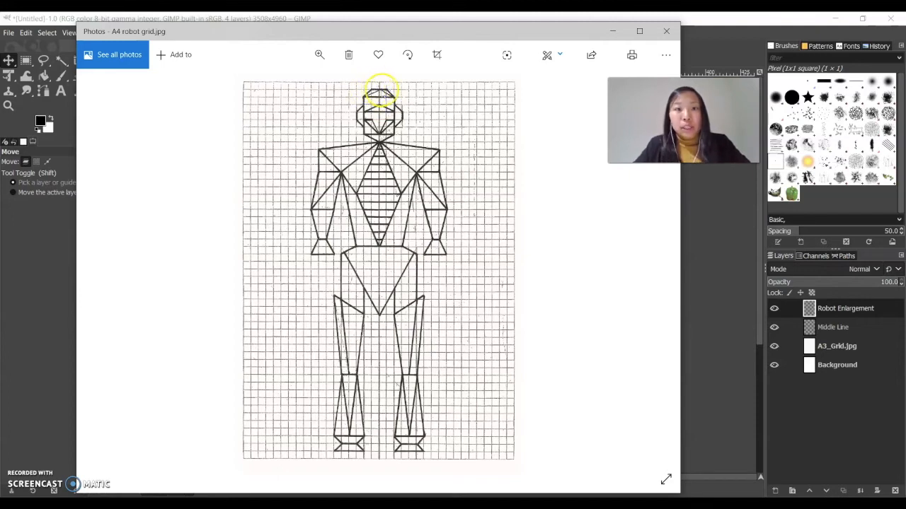
{"action": "left_click", "coordinate": [720, 256]}
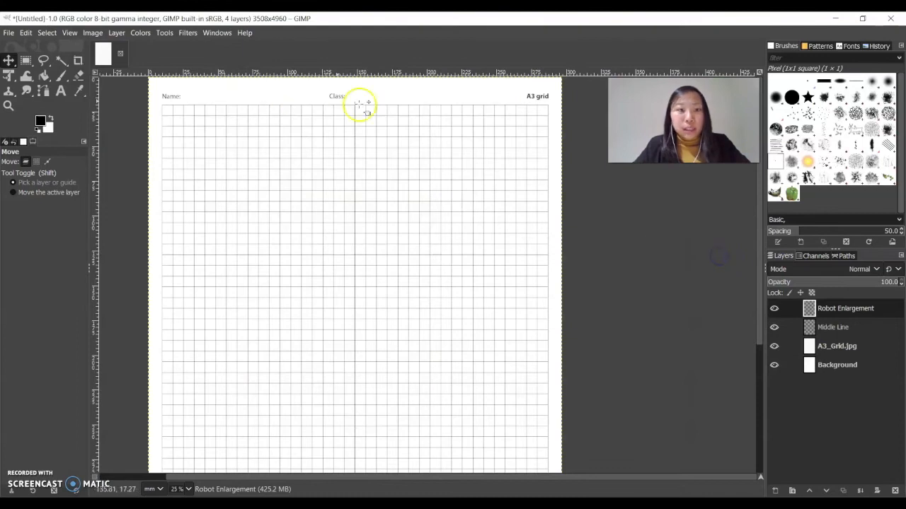
{"action": "key", "text": "z"}
{"action": "left_click", "coordinate": [328, 137]}
{"action": "left_click", "coordinate": [328, 137]}
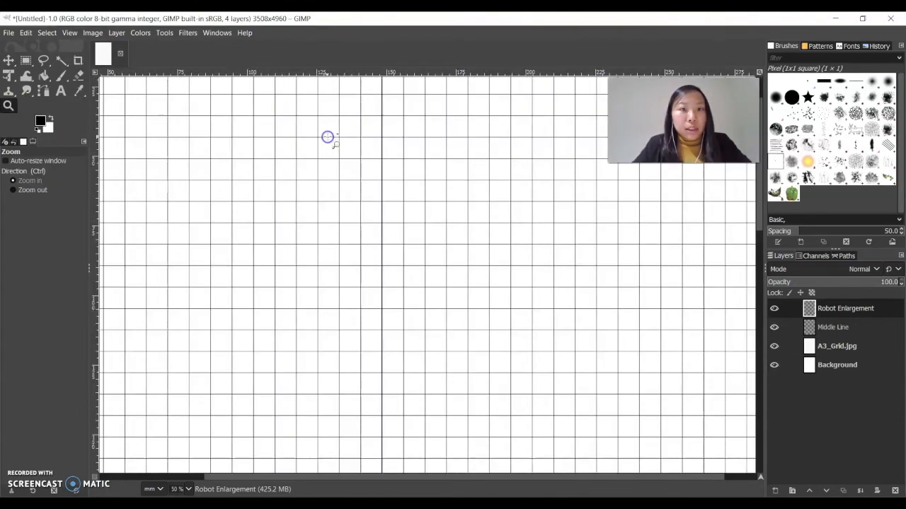
Step: Draw a straight path one grid square long, from the middle line leftward, one square below the grid's top edge
{"action": "left_click", "coordinate": [347, 129]}
{"action": "scroll", "coordinate": [356, 134], "scroll_direction": "up", "scroll_amount": 1}
{"action": "scroll", "coordinate": [351, 130], "scroll_direction": "down", "scroll_amount": 2}
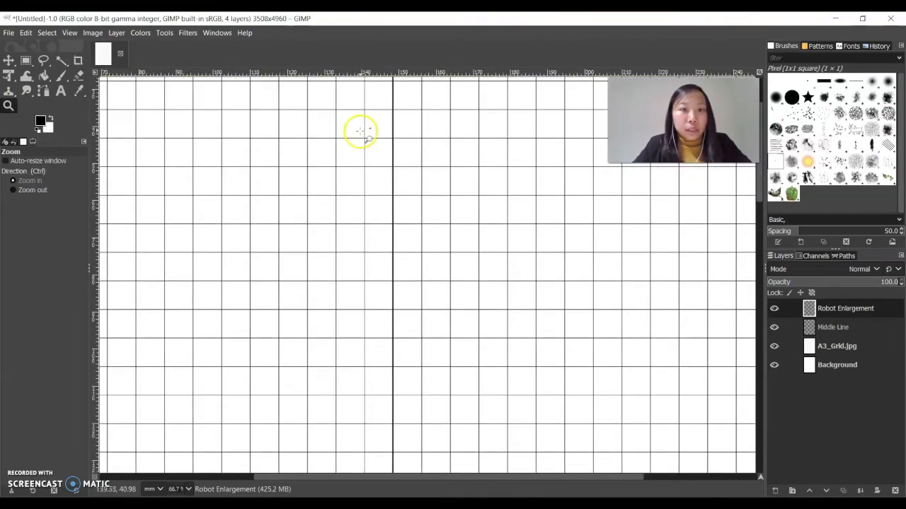
{"action": "scroll", "coordinate": [360, 134], "scroll_direction": "up", "scroll_amount": 2}
{"action": "left_click", "coordinate": [357, 131]}
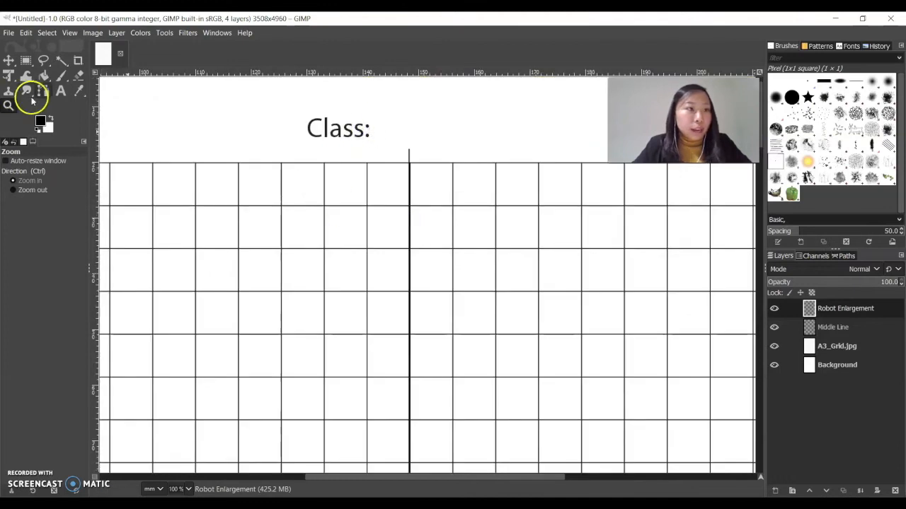
{"action": "left_click", "coordinate": [43, 92]}
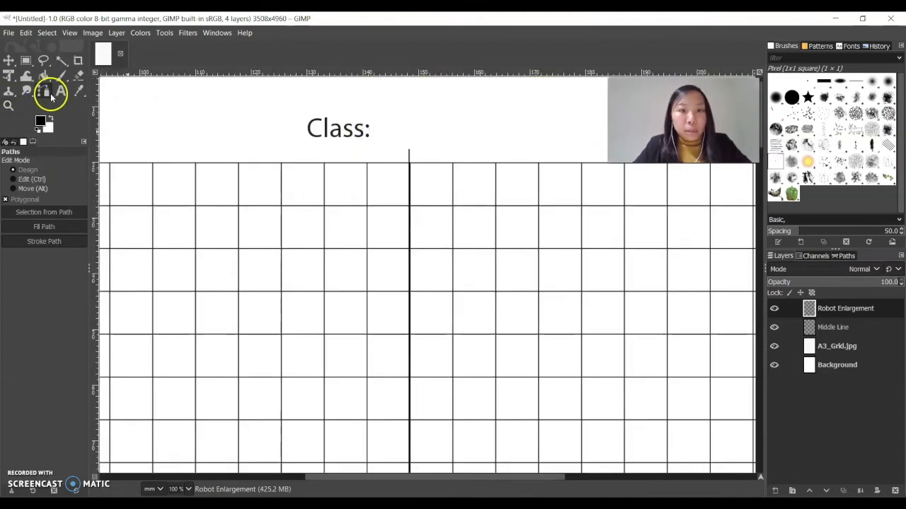
{"action": "left_click", "coordinate": [410, 206]}
{"action": "left_click", "coordinate": [367, 206]}
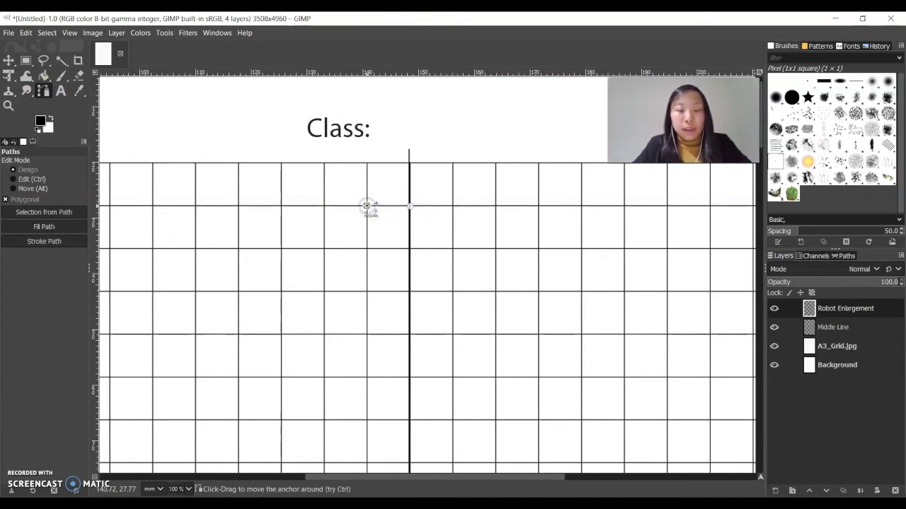
Step: Stroke the short path on the Robot Enlargement layer with a solid colour line 5 px wide, and leave path editing
{"action": "left_click", "coordinate": [39, 241]}
{"action": "left_click", "coordinate": [45, 209]}
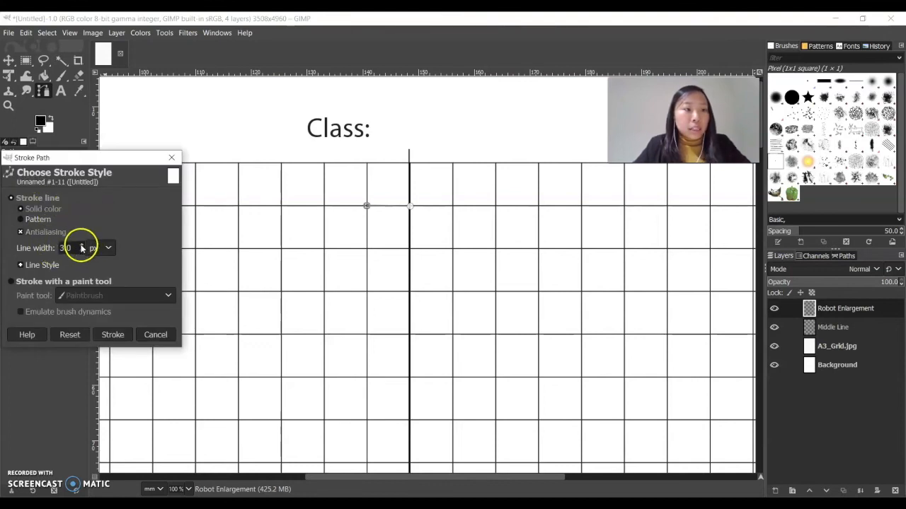
{"action": "left_click", "coordinate": [130, 335]}
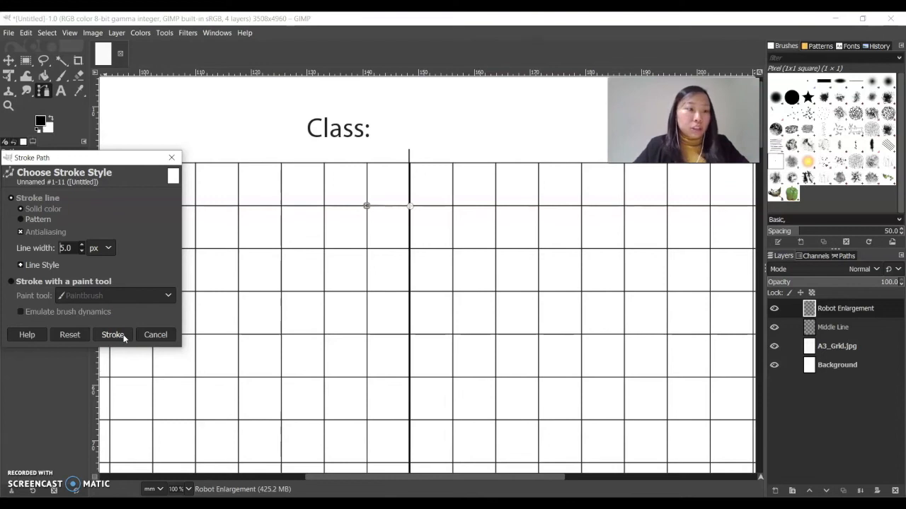
{"action": "left_click", "coordinate": [124, 336]}
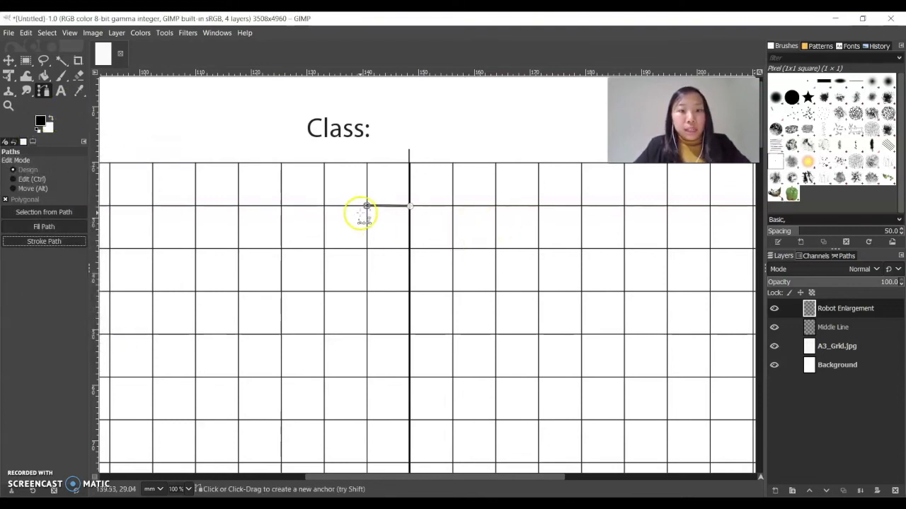
{"action": "left_click", "coordinate": [8, 61]}
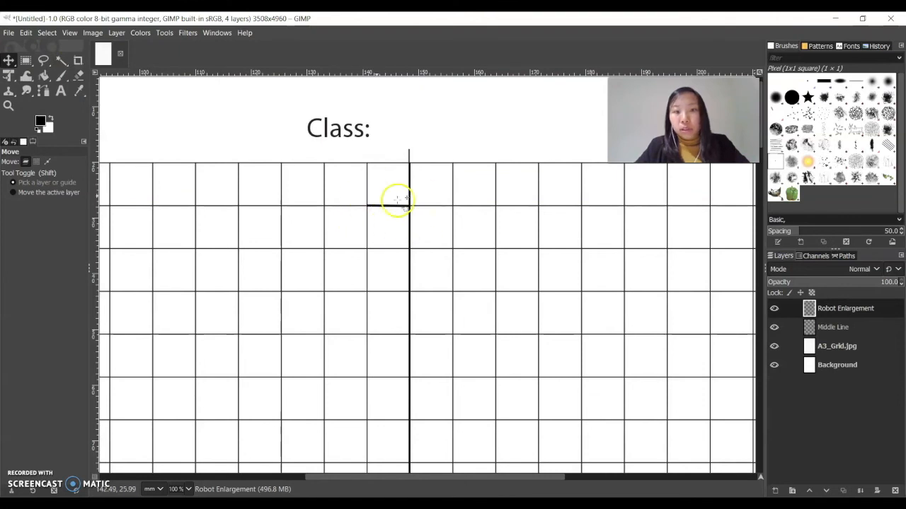
Step: Hide the Middle Line and A3_Grid.jpg layers and inspect the stroked robot lines up close
{"action": "left_click", "coordinate": [774, 328]}
{"action": "left_click", "coordinate": [770, 347]}
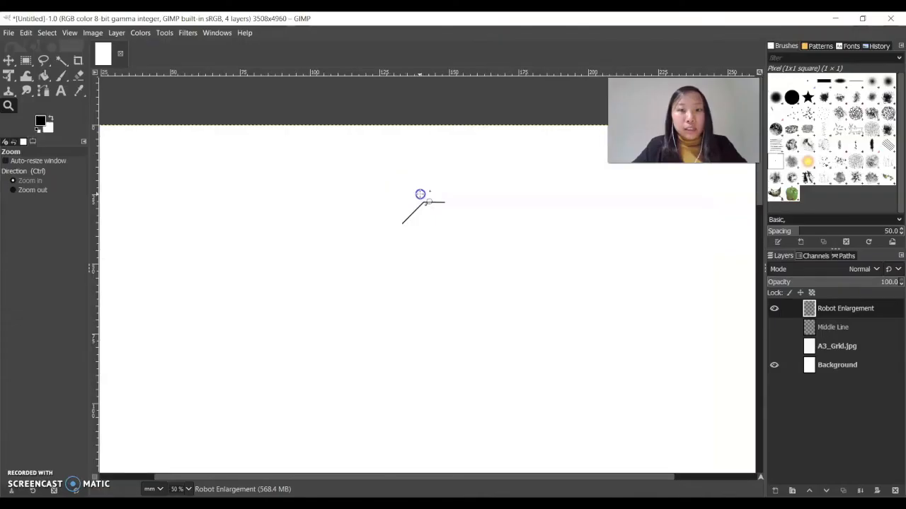
{"action": "left_click", "coordinate": [420, 193]}
{"action": "left_click", "coordinate": [420, 194]}
{"action": "left_click", "coordinate": [420, 194]}
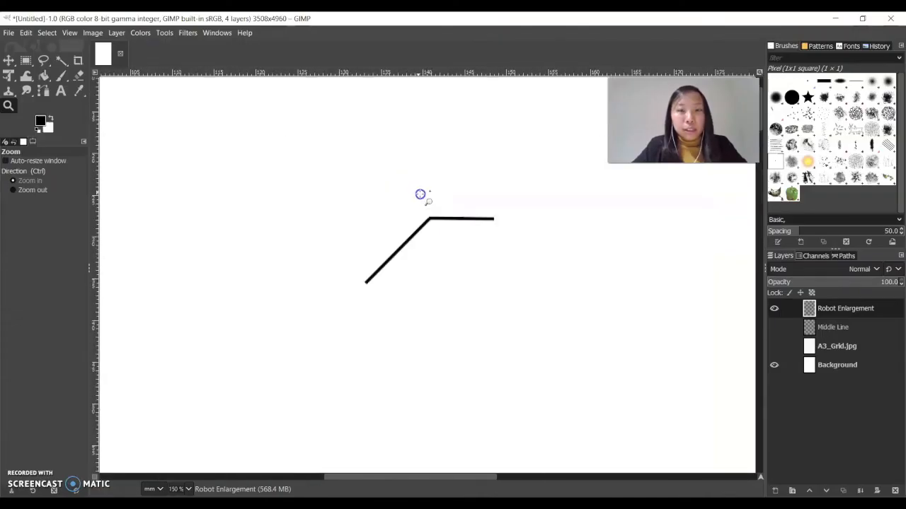
{"action": "left_click", "coordinate": [421, 194]}
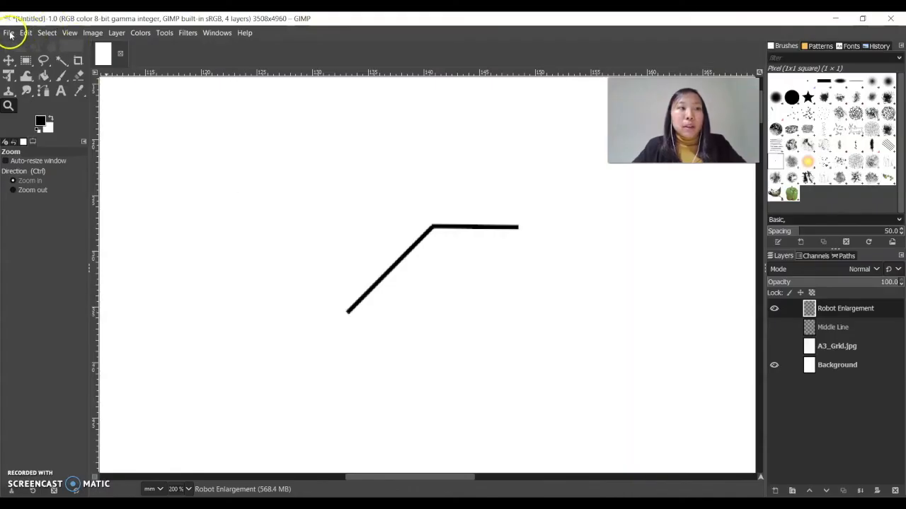
Step: Save the image to the Desktop as an XCF file named Task1_Robot Enlargement_ followed by the author's name
{"action": "left_click", "coordinate": [9, 34]}
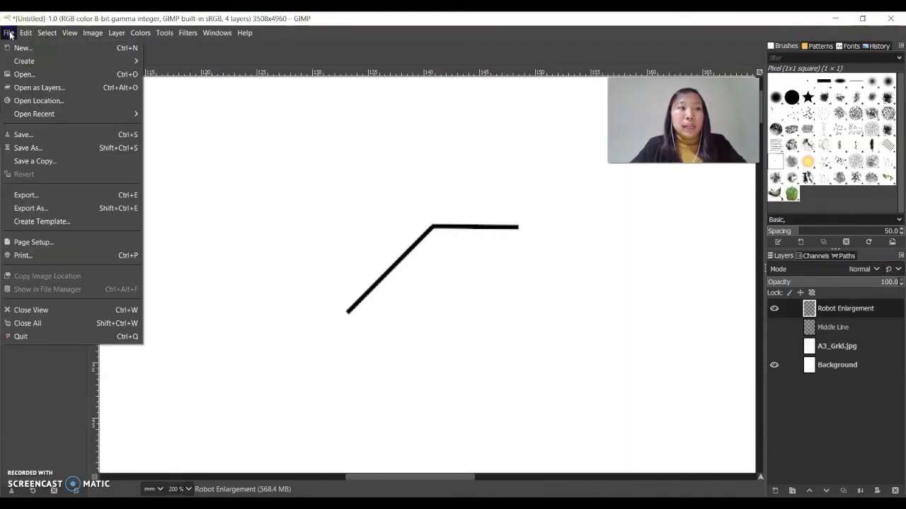
{"action": "left_click", "coordinate": [45, 148]}
{"action": "left_click_drag", "start_coordinate": [94, 41], "coordinate": [57, 42]}
{"action": "type", "text": "Task1_Robot Enlargement_Ms "}
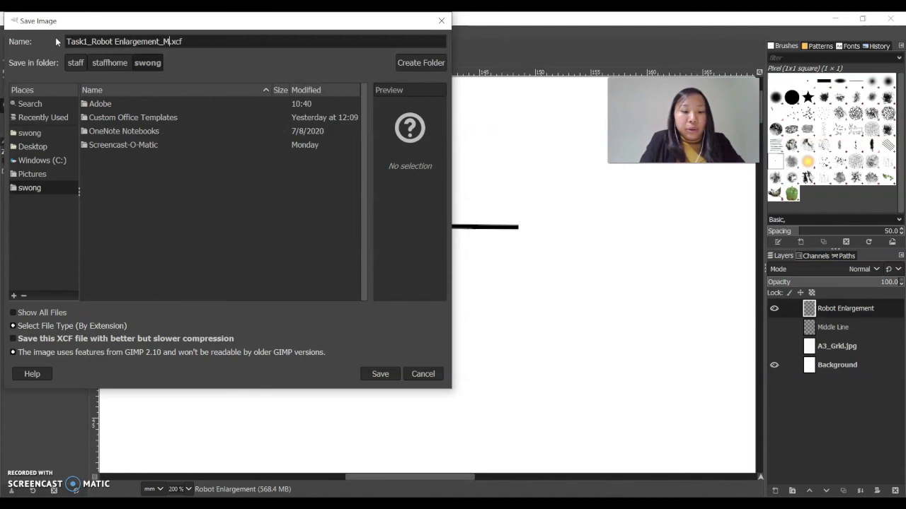
{"action": "type", "text": "Wong"}
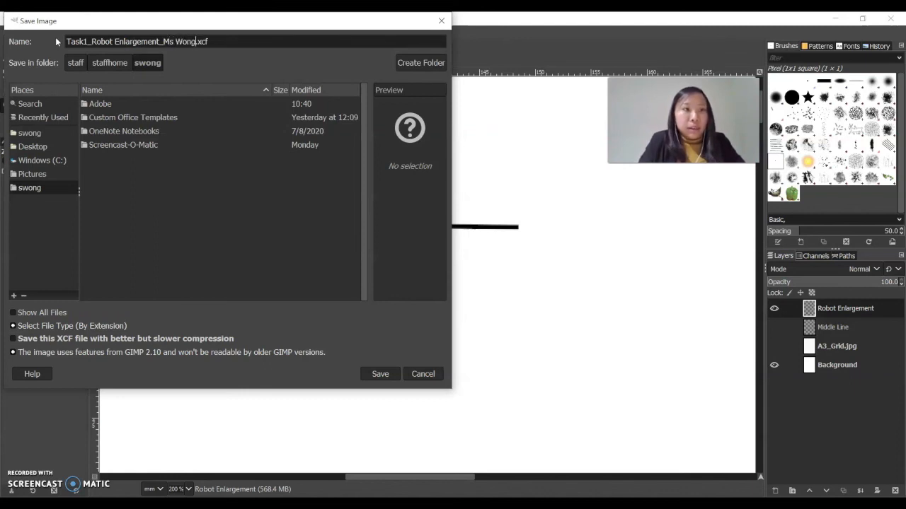
{"action": "left_click", "coordinate": [33, 147]}
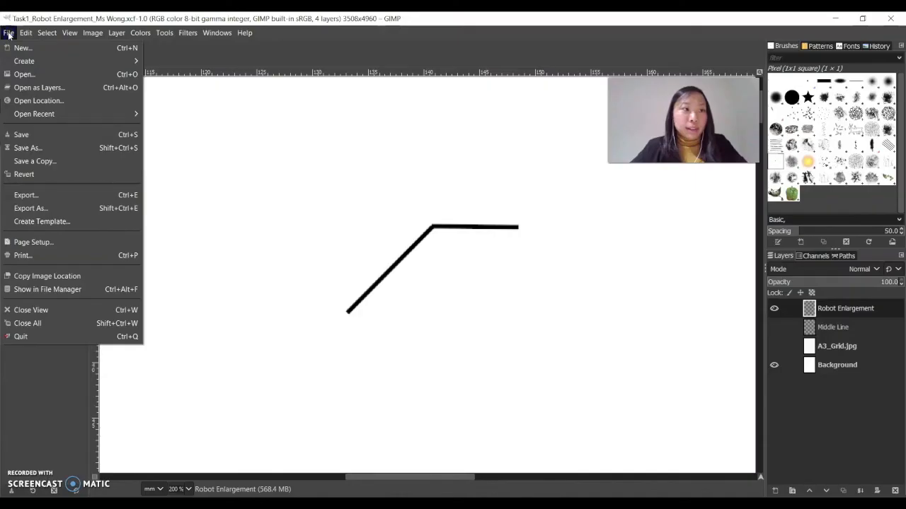
Step: Export the image to the Desktop as a JPEG with quality 90, keeping the project's file name
{"action": "left_click", "coordinate": [41, 195]}
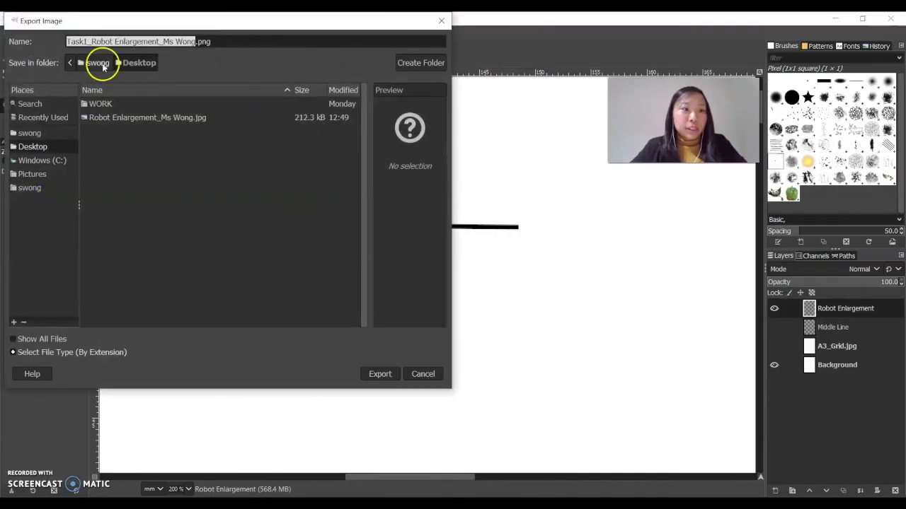
{"action": "left_click", "coordinate": [175, 41]}
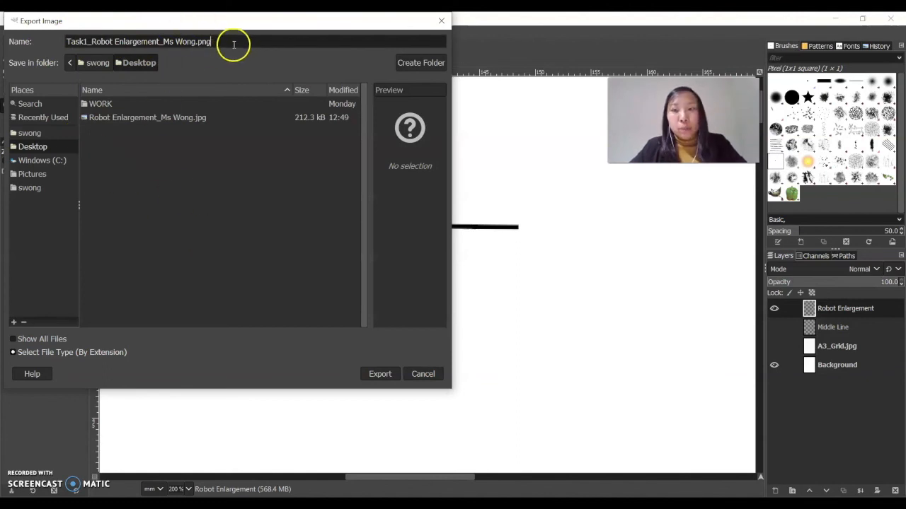
{"action": "left_click", "coordinate": [87, 351]}
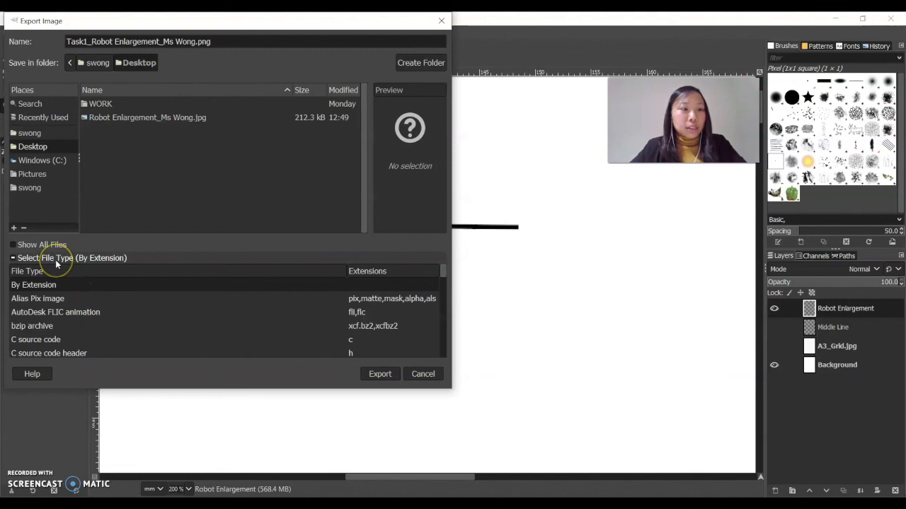
{"action": "scroll", "coordinate": [69, 296], "scroll_direction": "down", "scroll_amount": 8}
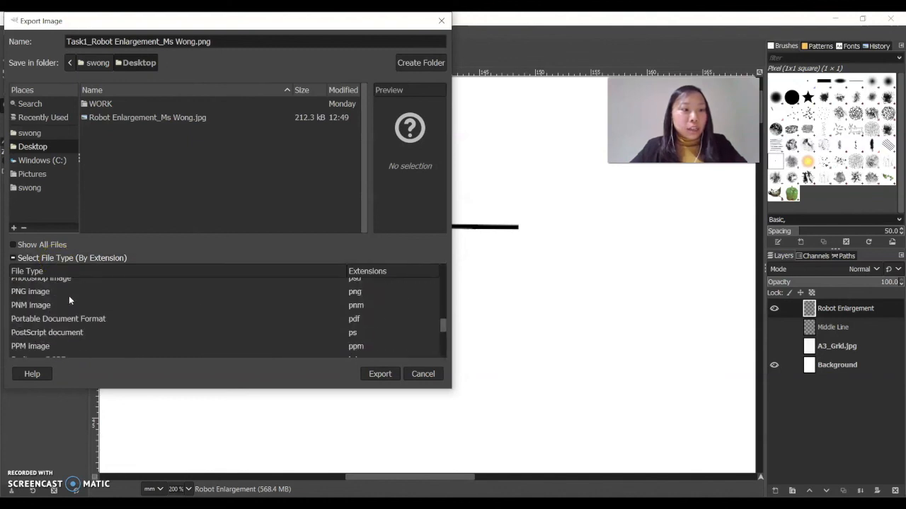
{"action": "scroll", "coordinate": [69, 296], "scroll_direction": "up", "scroll_amount": 3}
{"action": "left_click", "coordinate": [41, 314]}
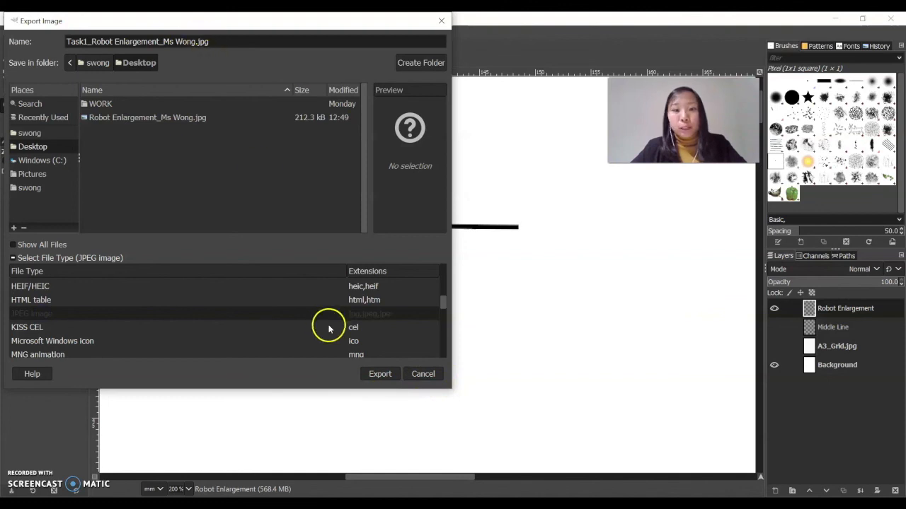
{"action": "left_click", "coordinate": [382, 373]}
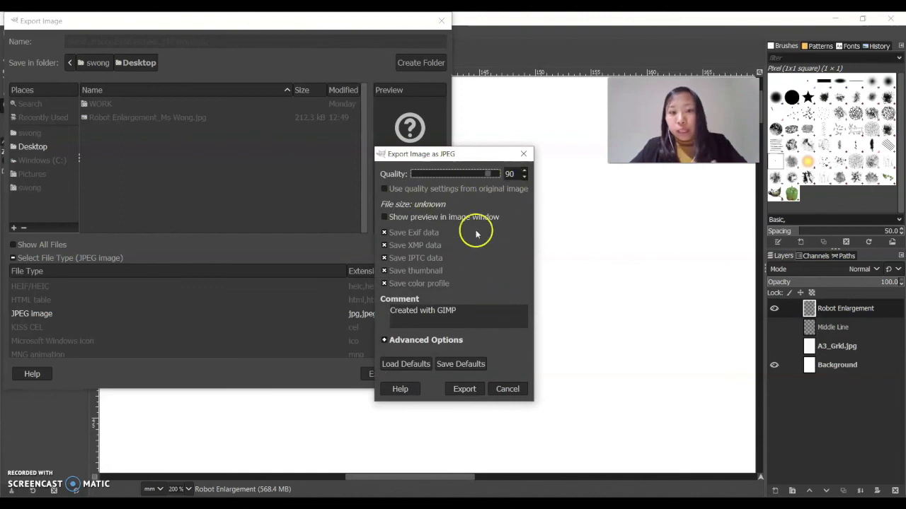
{"action": "left_click", "coordinate": [464, 389]}
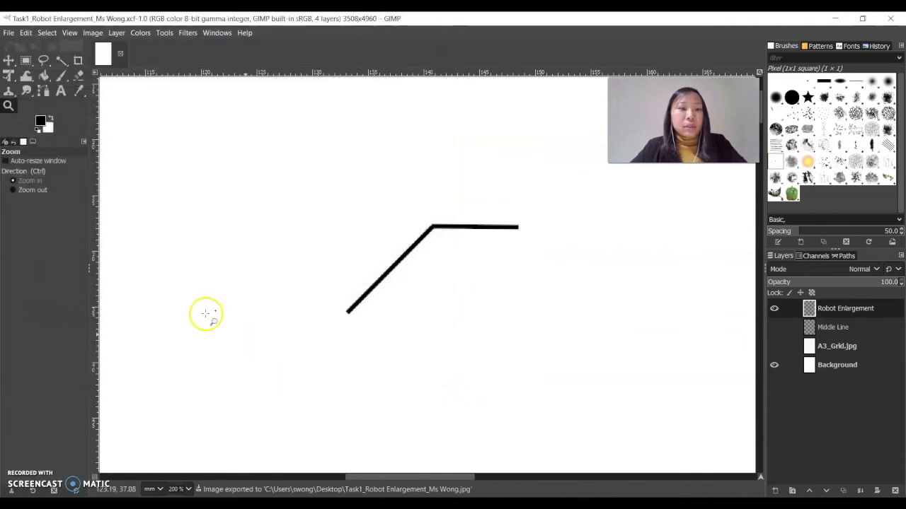